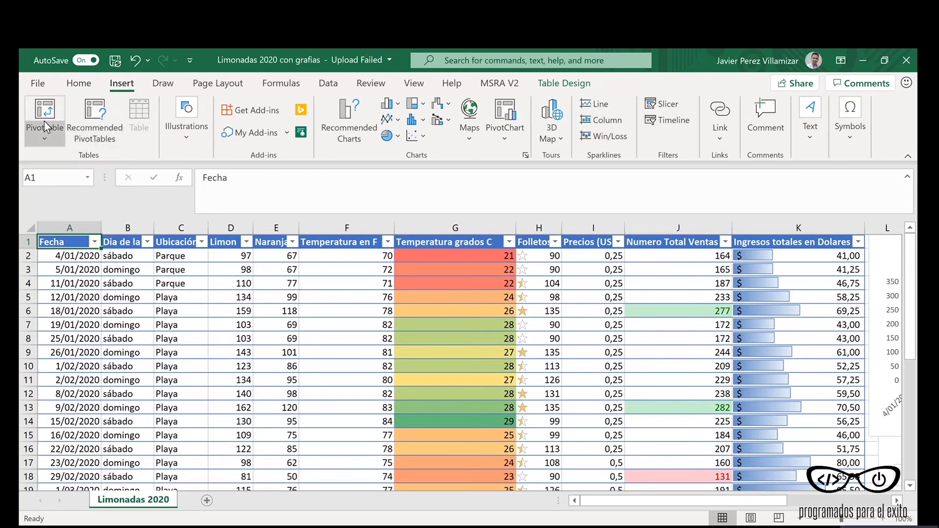
Step: Create a PivotTable from Table1 on a new worksheet
left_click(45, 139)
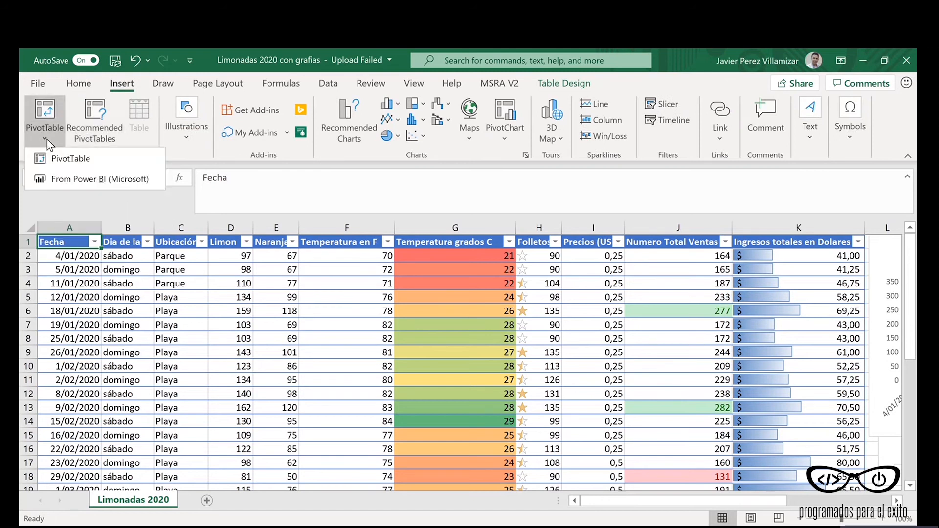
left_click(71, 153)
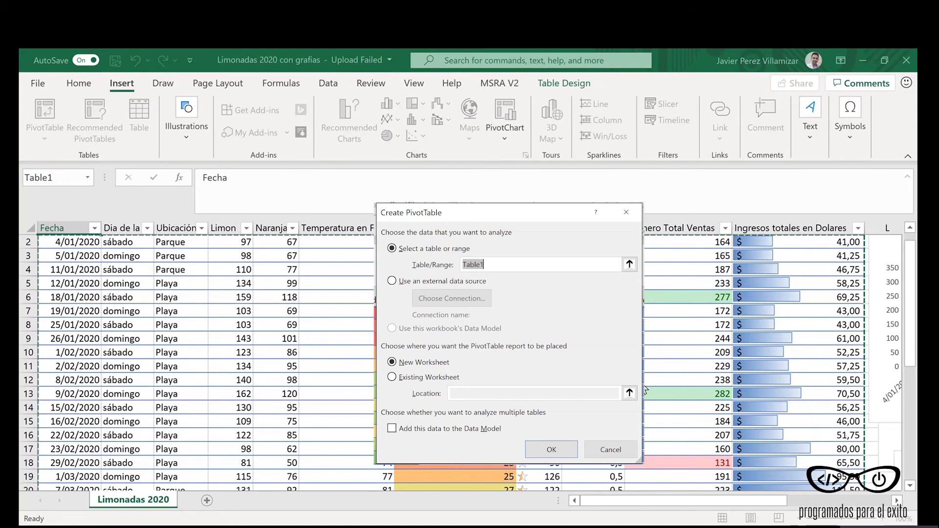
left_click(551, 450)
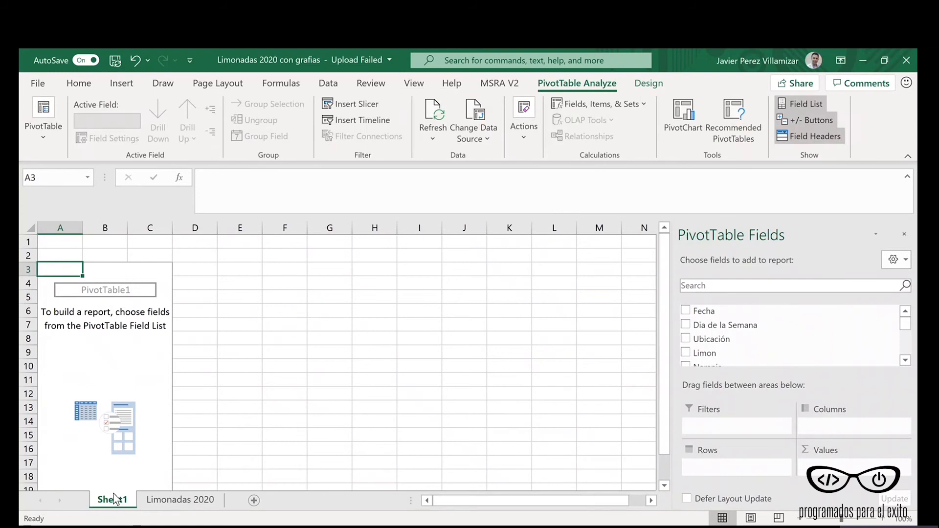
Step: Rename the new PivotTable worksheet as Tabla Dinamica 1
double_click(113, 499)
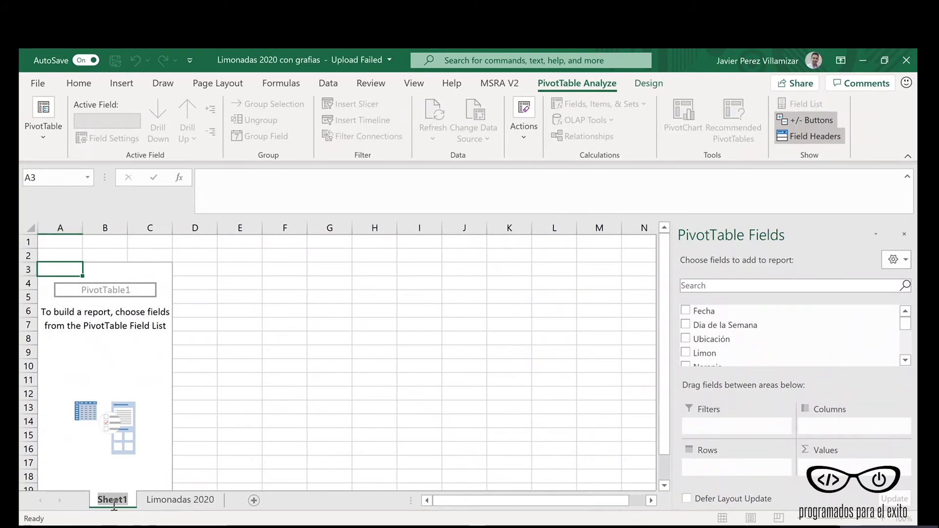
type("tabl")
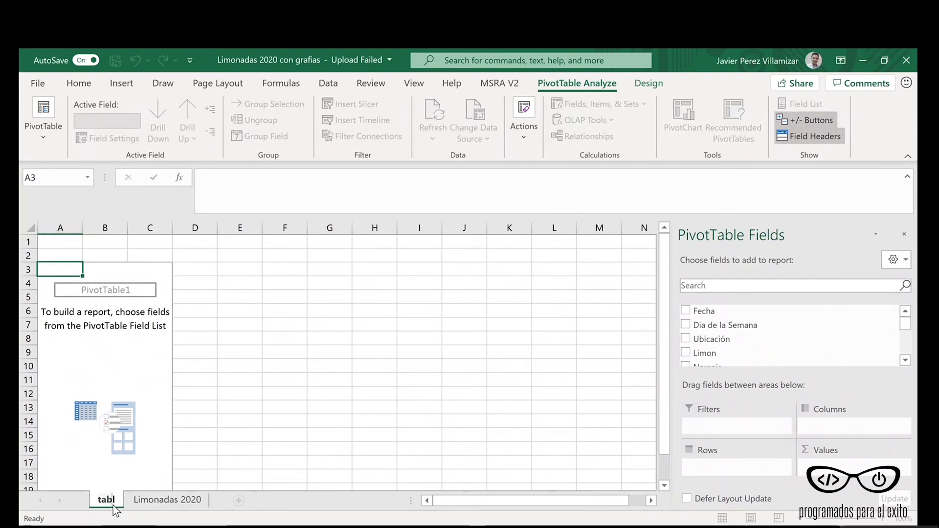
key("BackSpace")
key("BackSpace")
key("BackSpace")
key("BackSpace")
type("Tabla D")
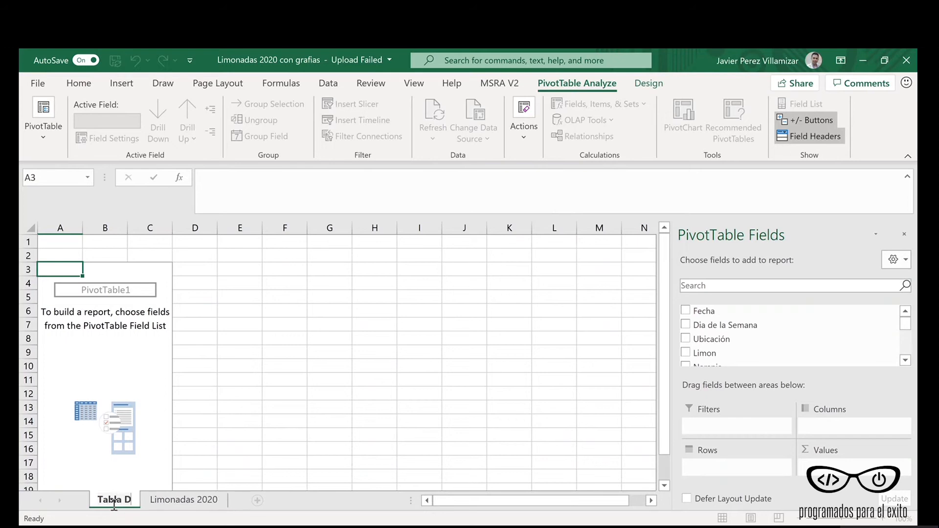
type("inamica 1")
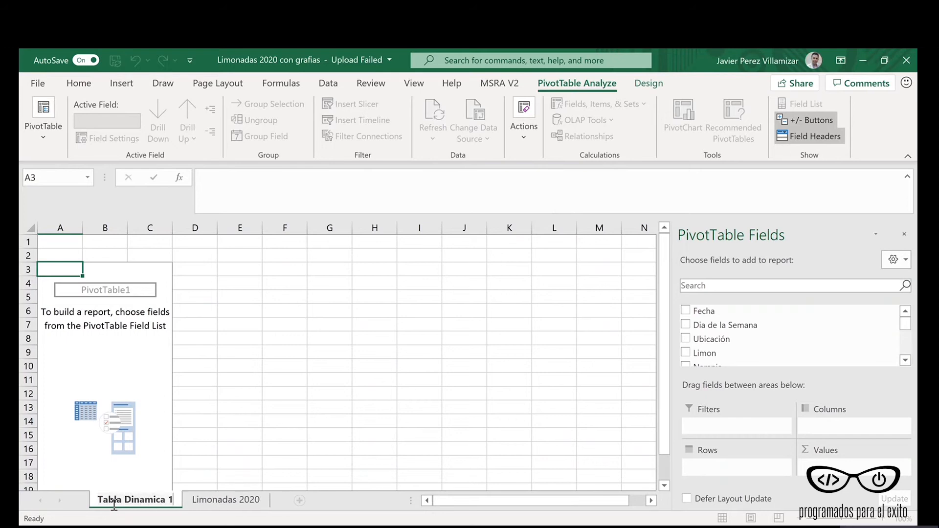
key("Return")
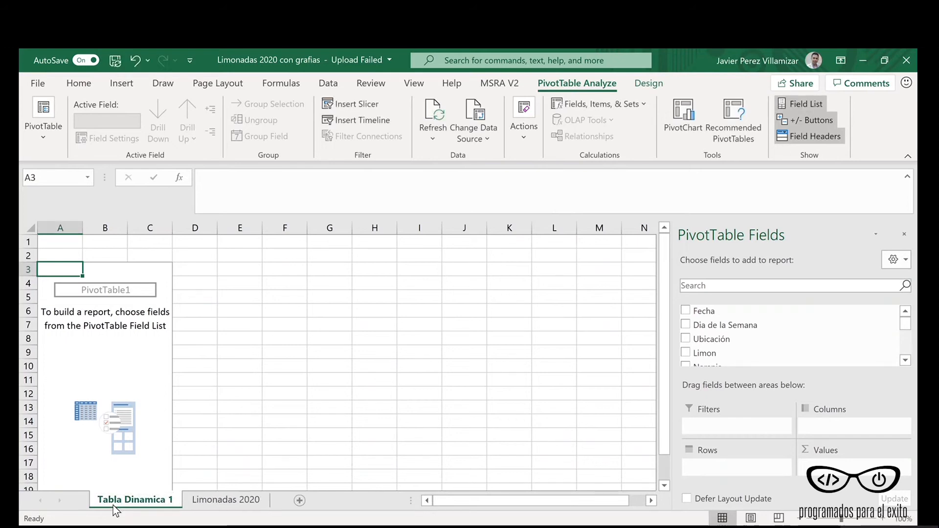
Step: Add the Dia de la Semana and Ubicación fields to the PivotTable as row labels
left_click(122, 329)
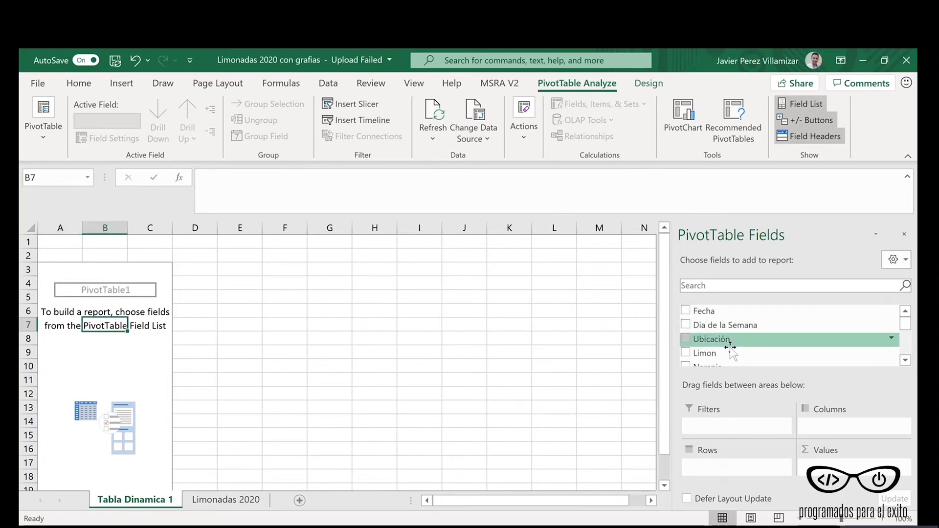
mouse_move(905, 322)
left_mouse_down()
mouse_move(908, 355)
mouse_move(909, 325)
left_mouse_up()
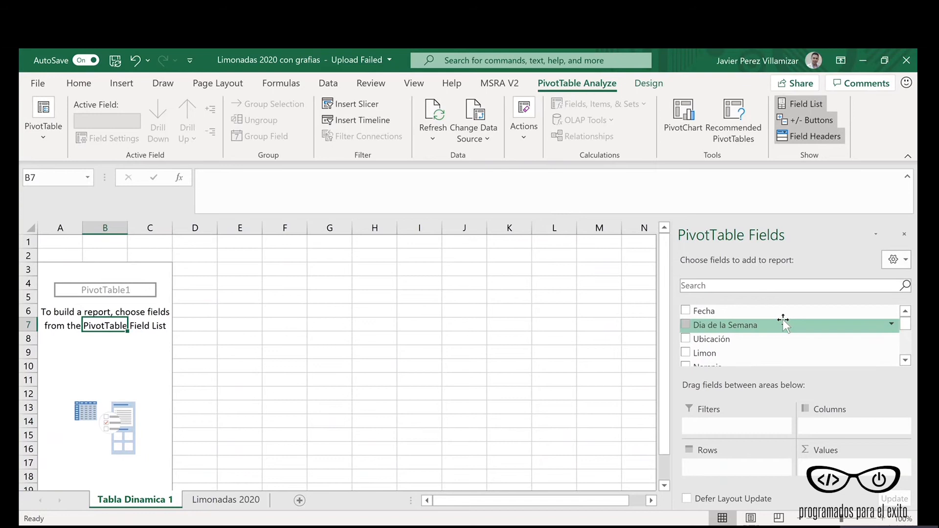
mouse_move(906, 324)
left_mouse_down()
mouse_move(908, 355)
mouse_move(905, 323)
left_mouse_up()
left_click(685, 326)
left_click(686, 339)
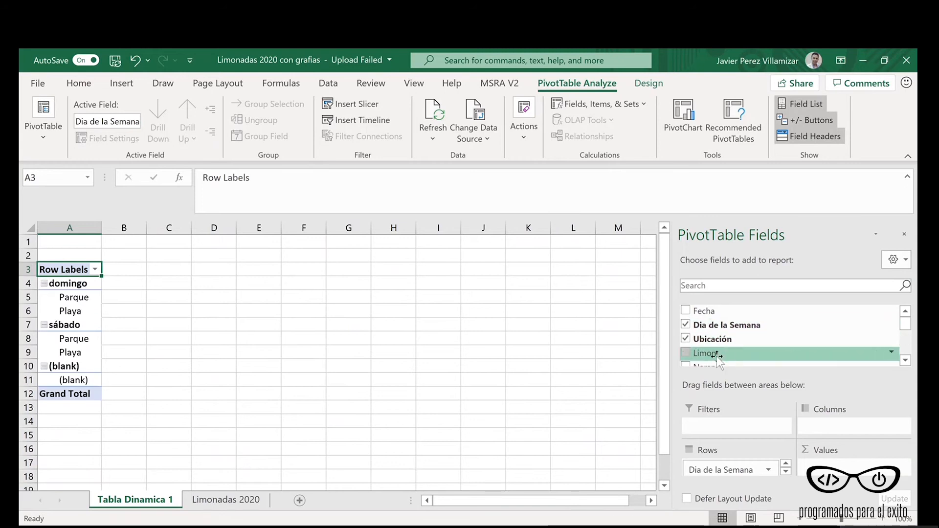
Step: Add the Limon and Naranja fields to the PivotTable as summed values and dismiss the upload notice
left_click(686, 353)
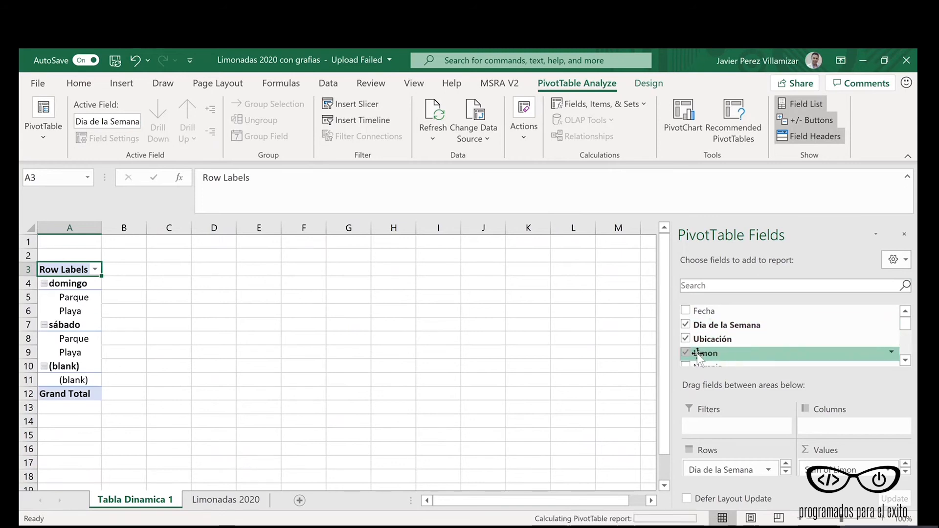
left_click(905, 362)
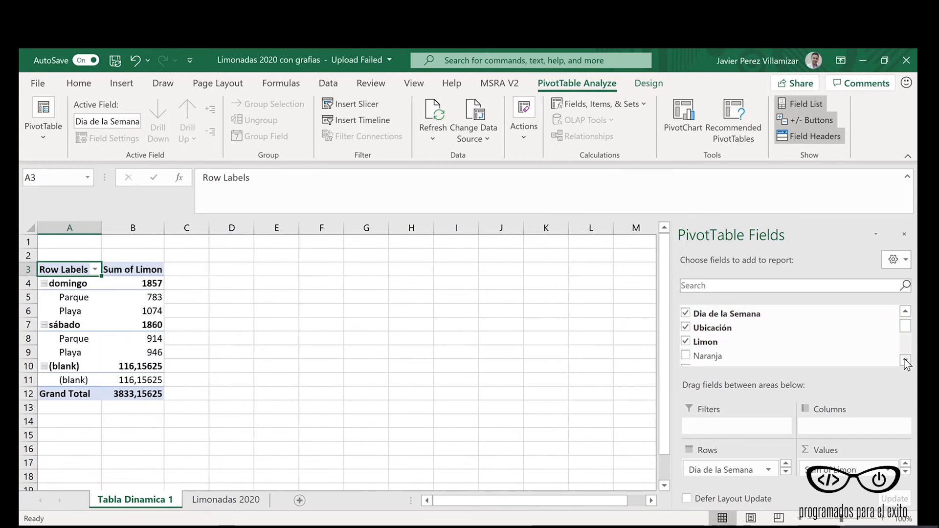
left_click(686, 356)
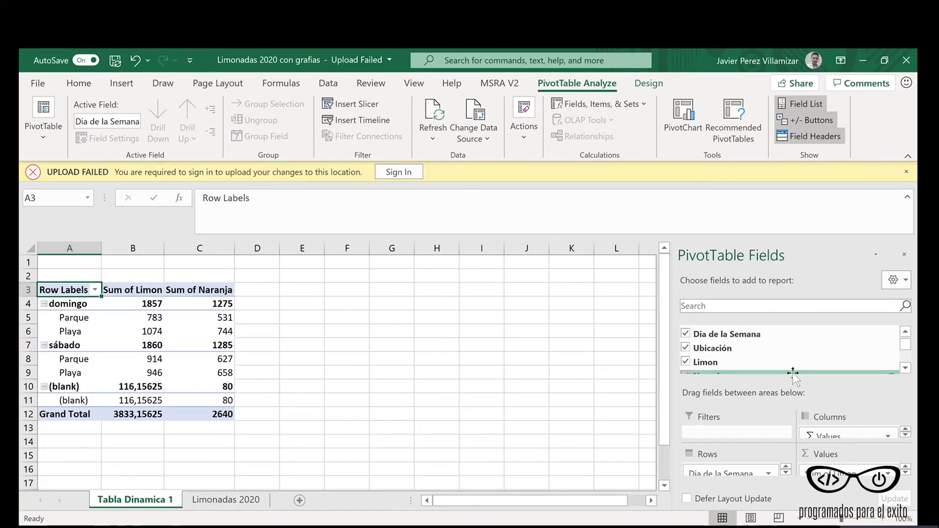
left_click(906, 172)
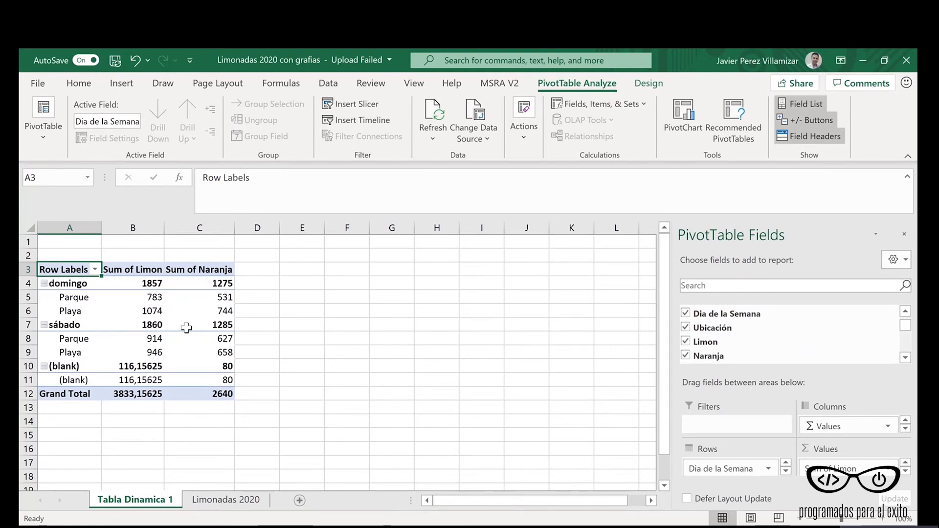
Step: Move the Ubicación field from the PivotTable's rows to its columns, ahead of Values
mouse_move(186, 328)
left_click_drag(746, 374, 747, 326)
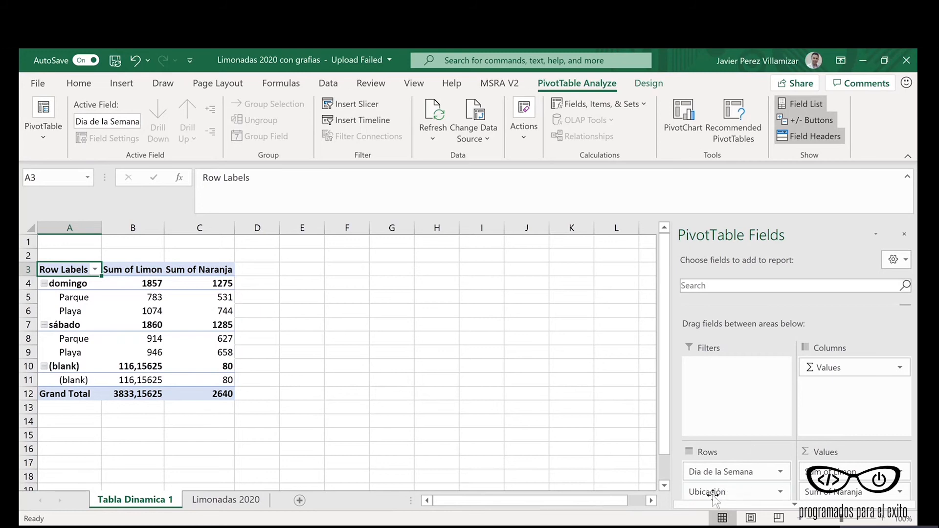
left_click_drag(714, 494, 826, 363)
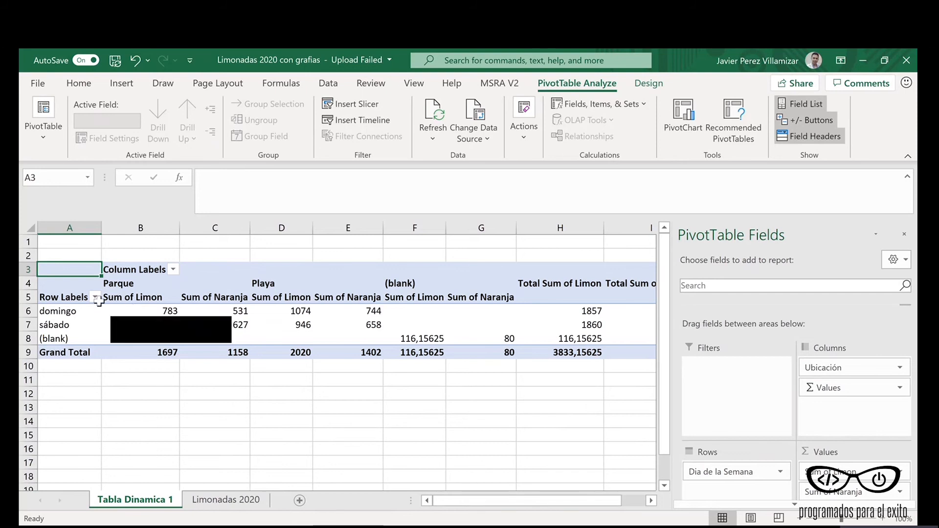
Step: Examine the PivotTable's day rows, the Limon and Naranja sums for Parque and Playa, and the Limon totals
left_click(69, 315)
key("Return")
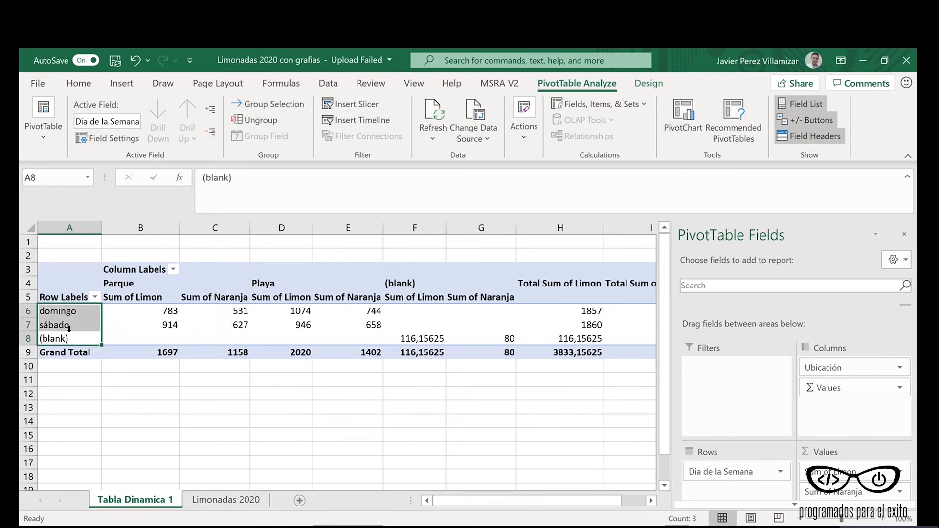
key("Return")
left_click(165, 300)
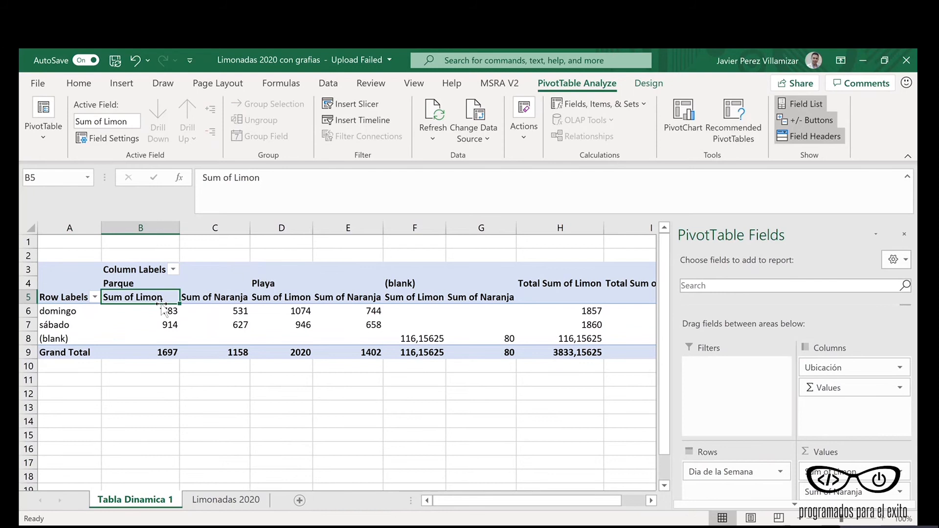
left_click(225, 301)
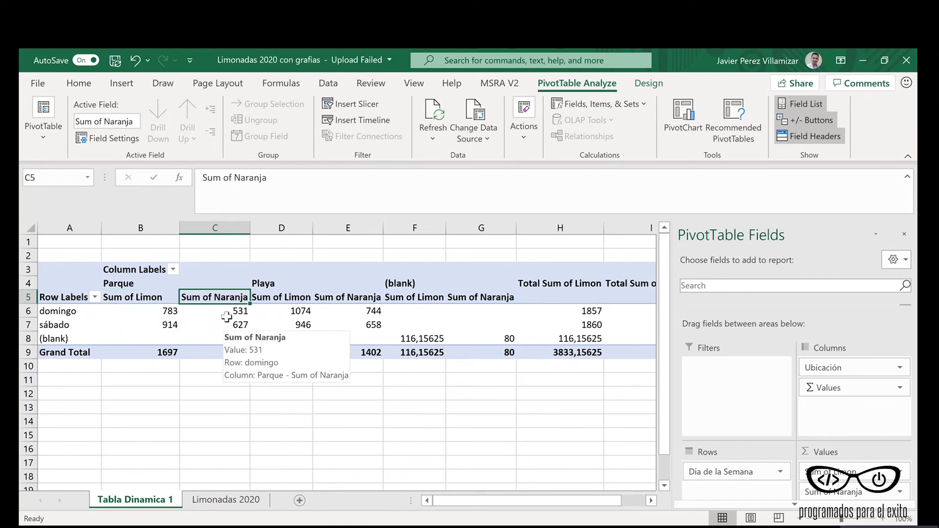
left_click(143, 299)
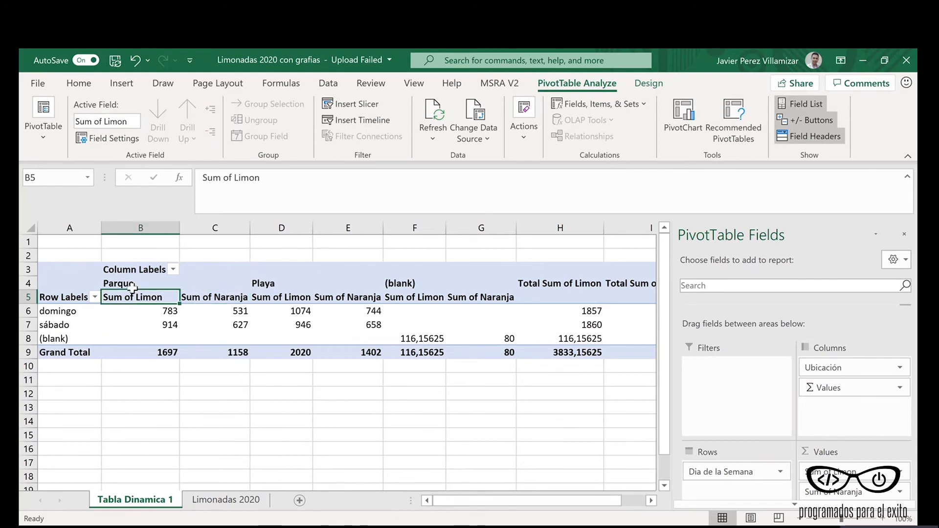
left_click(133, 287)
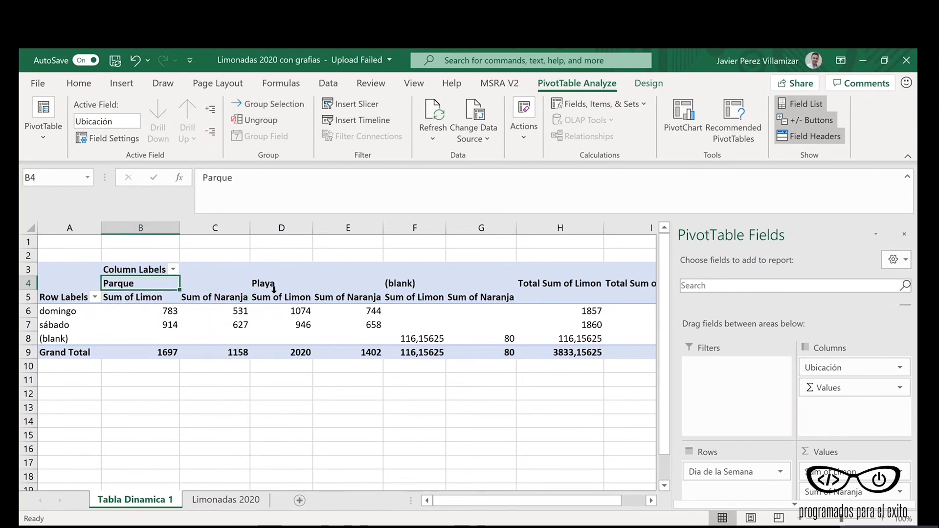
left_click(274, 296)
left_click(333, 298)
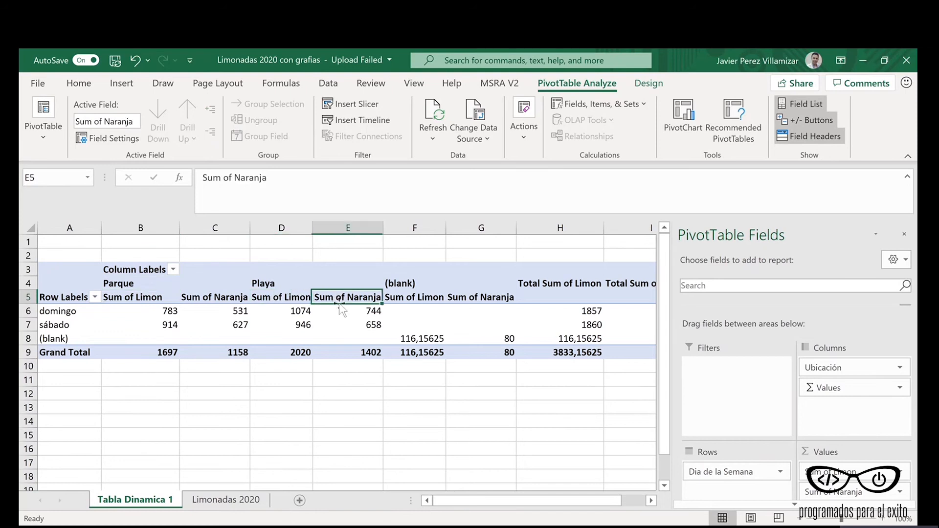
left_click(339, 314)
left_click(338, 322)
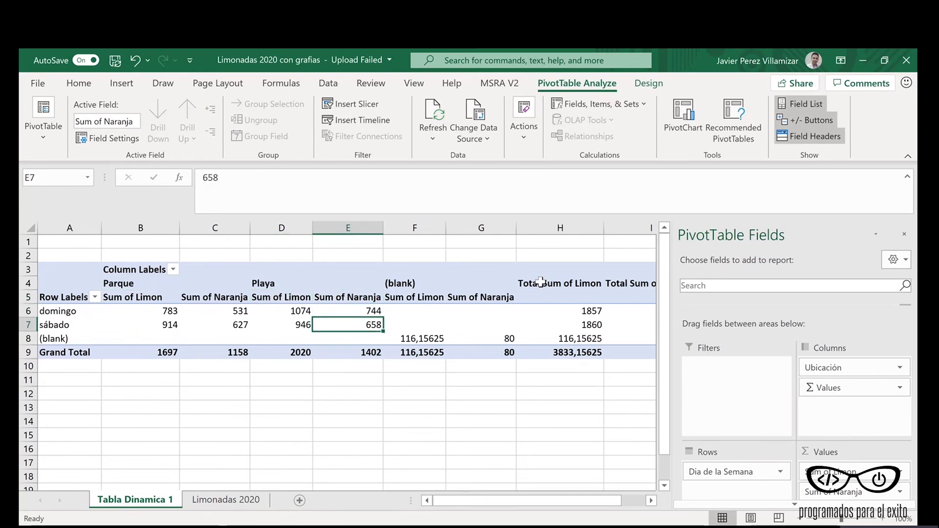
left_click(570, 313)
left_click(572, 339)
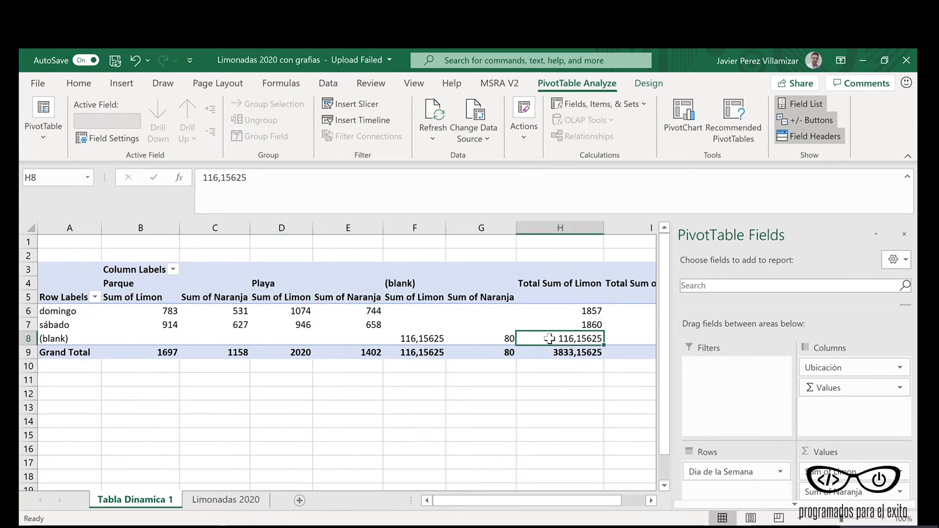
mouse_move(507, 349)
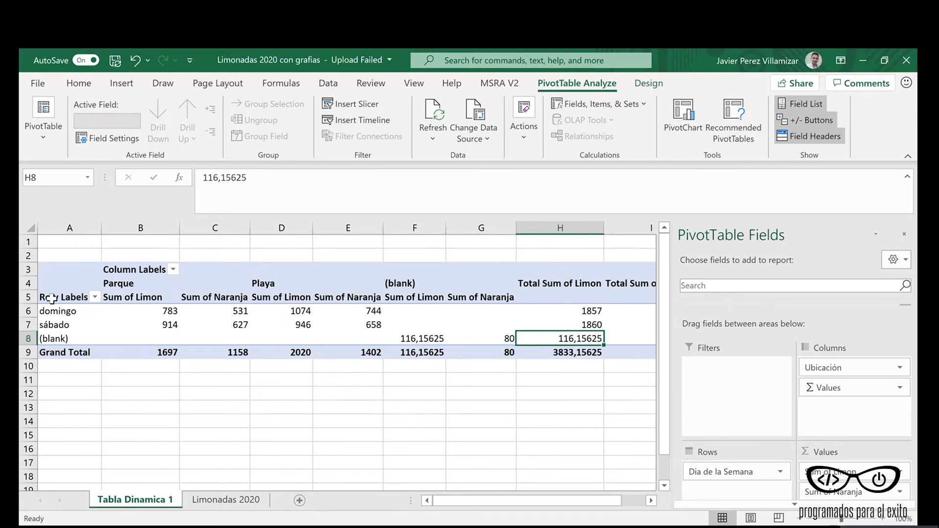
Step: Filter the PivotTable's row labels to exclude the (blank) item from Dia de la Semana
left_click(95, 297)
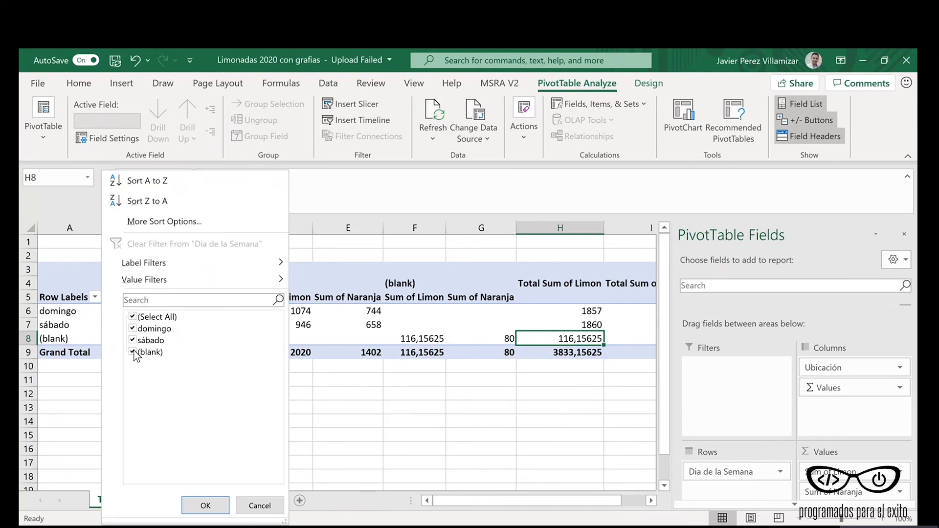
left_click(132, 352)
left_click(132, 352)
left_click(206, 505)
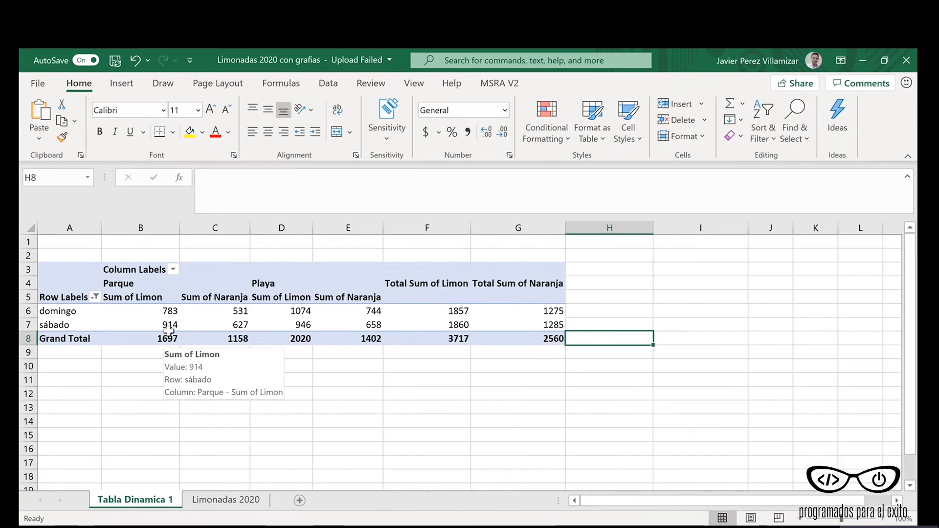
Step: Inspect the summary row below the data on the Limonadas 2020 sheet, including its empty day cell and the Limon formula
left_click(225, 500)
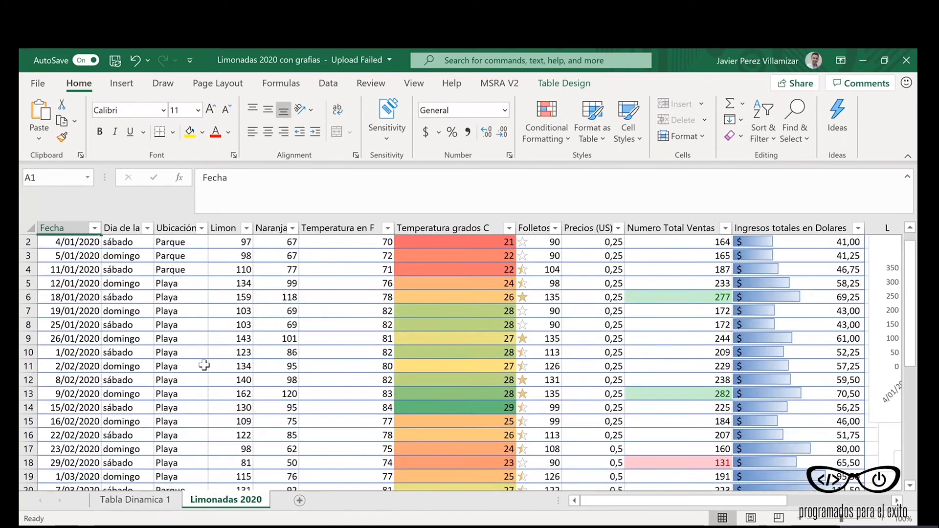
scroll(204, 365, "down", 8)
left_click(119, 352)
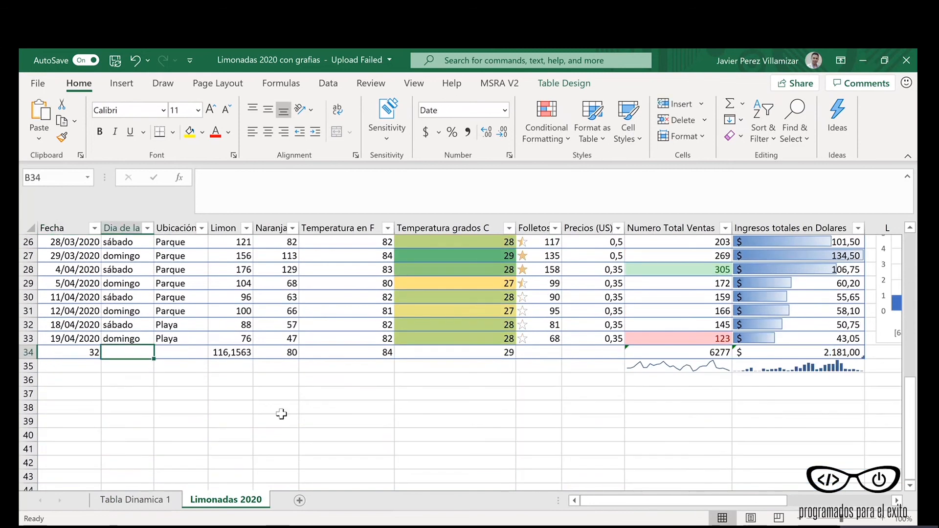
left_click_drag(608, 501, 600, 495)
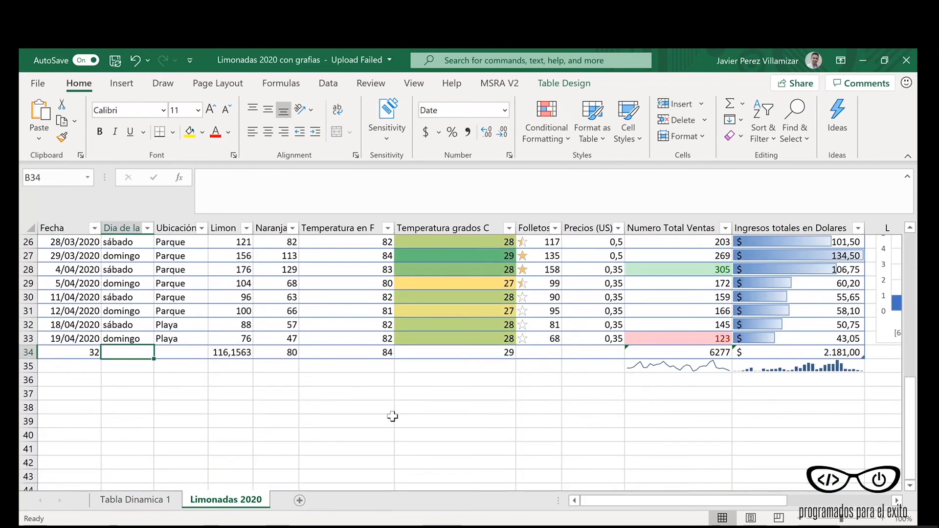
left_click(214, 353)
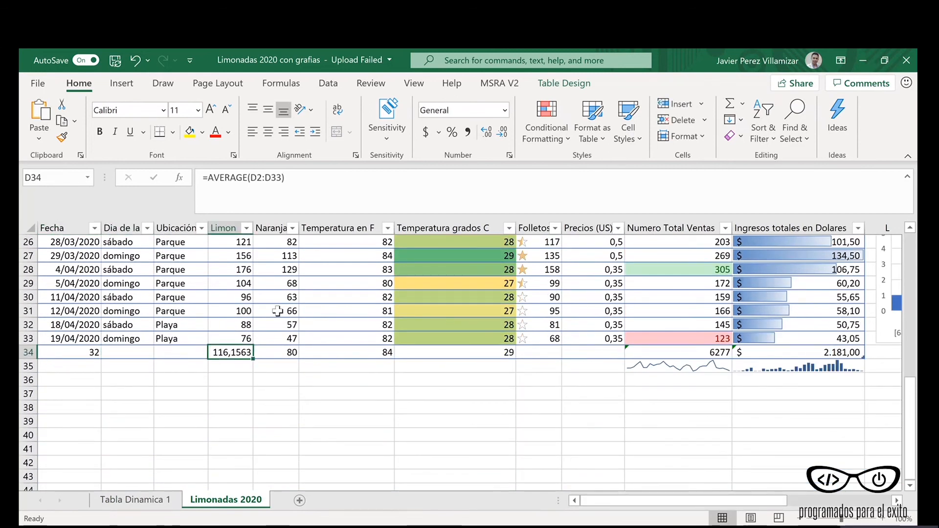
Step: Filter the column labels on the Tabla Dinamica 1 sheet to exclude the (blank) item from Ubicación
left_click(135, 500)
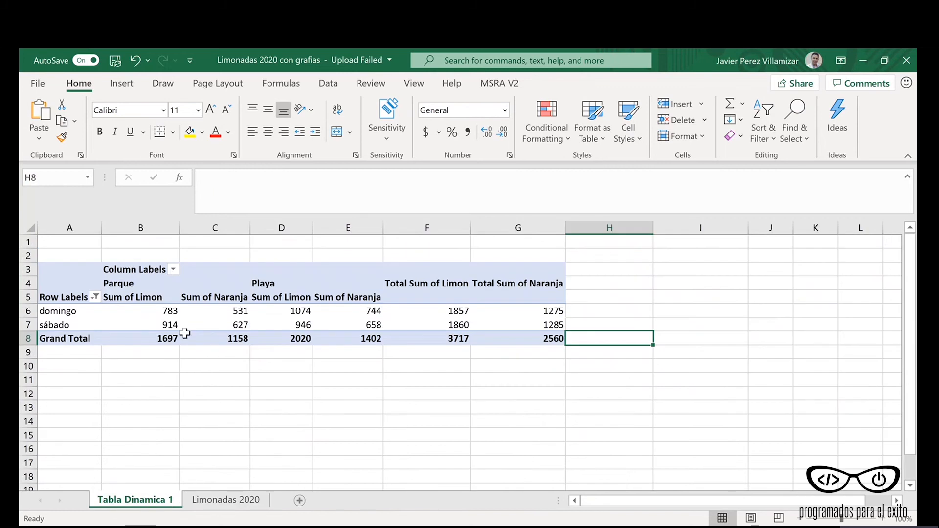
left_click(174, 269)
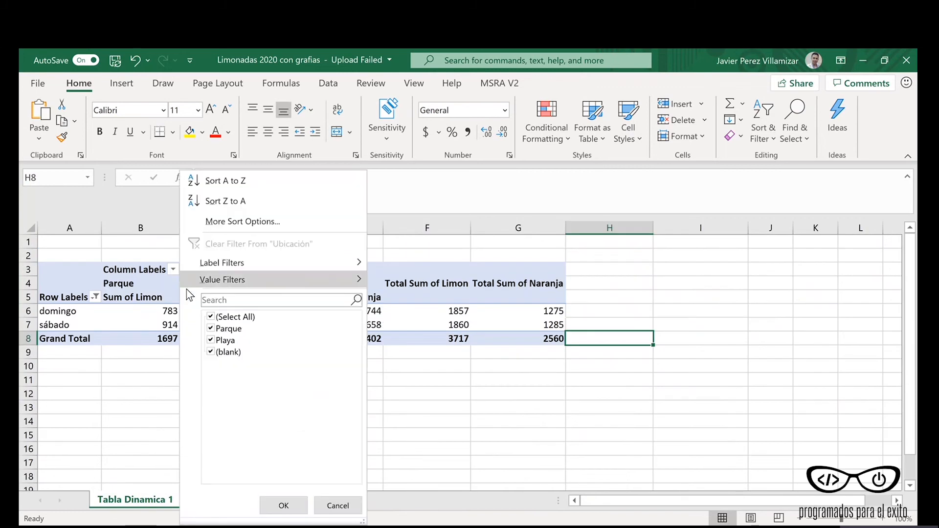
left_click(211, 352)
left_click(279, 505)
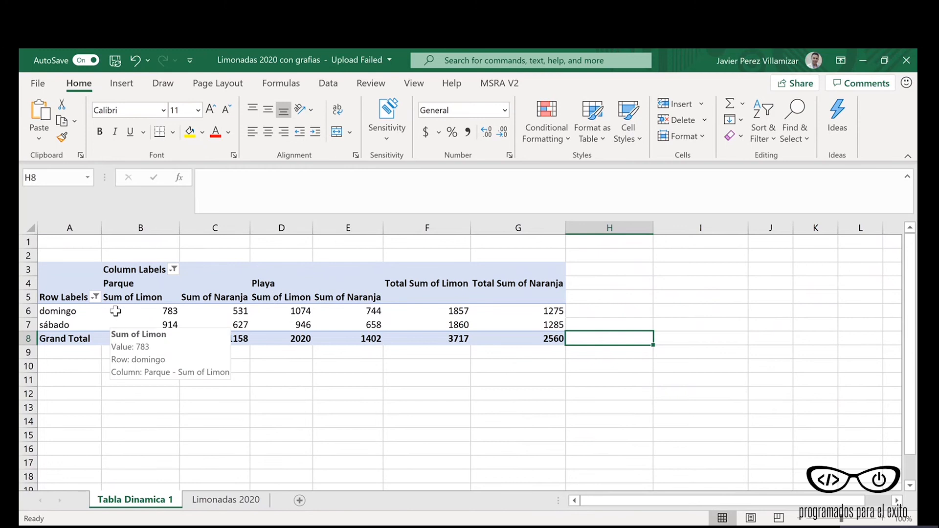
Step: Examine the domingo and sábado rows of the filtered PivotTable and their Limon sums for Parque
left_click(75, 316)
left_click(71, 326)
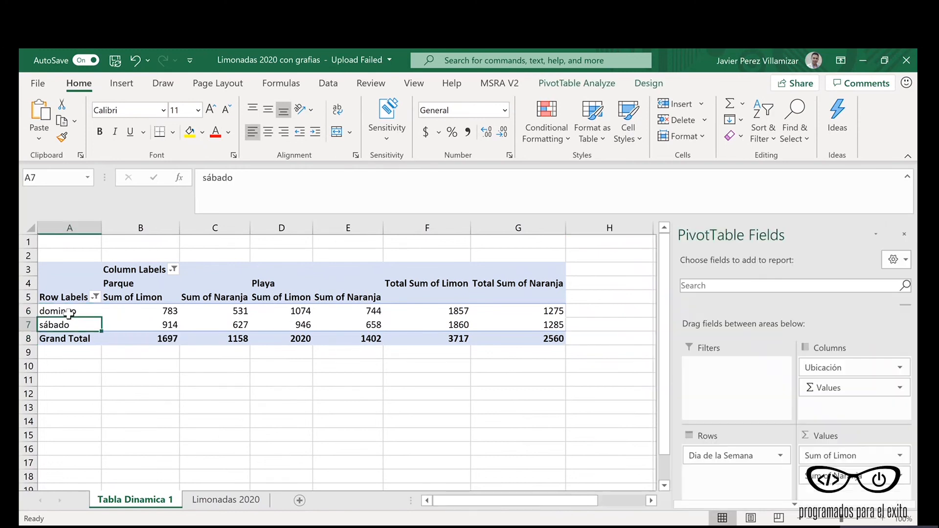
left_click(71, 314)
left_click(73, 327)
left_click(76, 311)
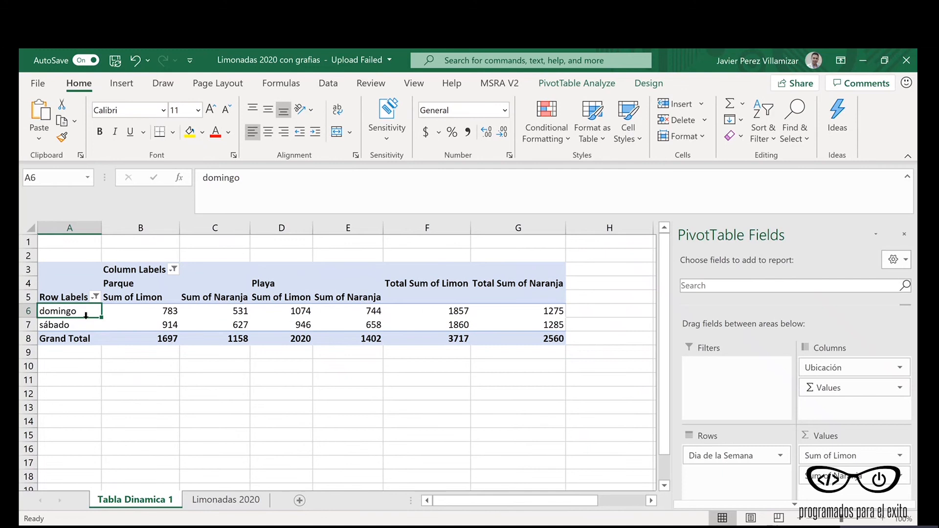
left_click(142, 314)
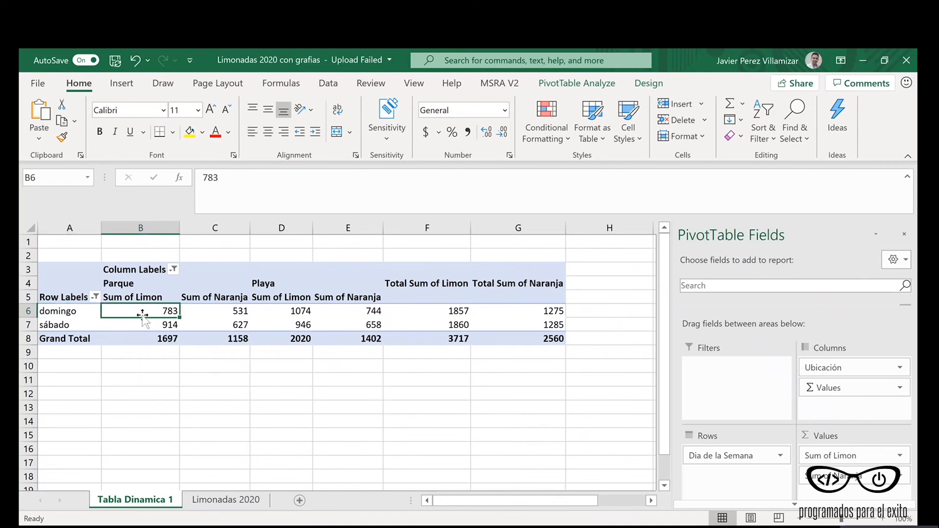
left_click(135, 327)
left_click(138, 312)
left_click(142, 325)
Step: Compare the Limon and Naranja sum columns under Parque and Playa, including the overall total columns
left_click(258, 285)
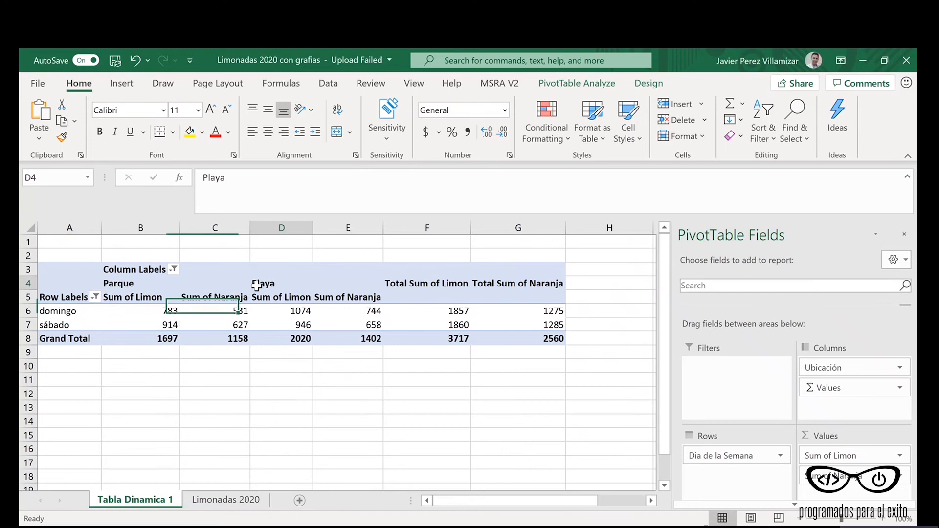
left_click(154, 300)
left_click(203, 300)
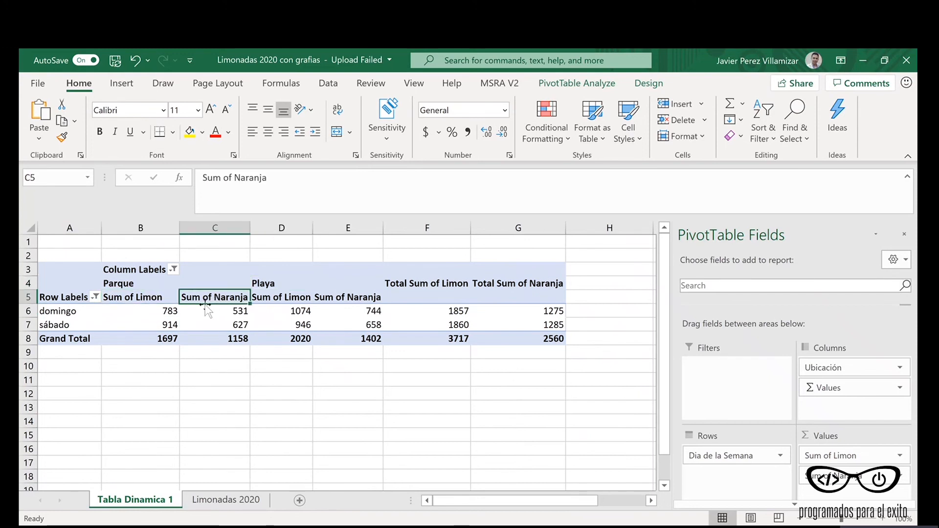
left_click(126, 302)
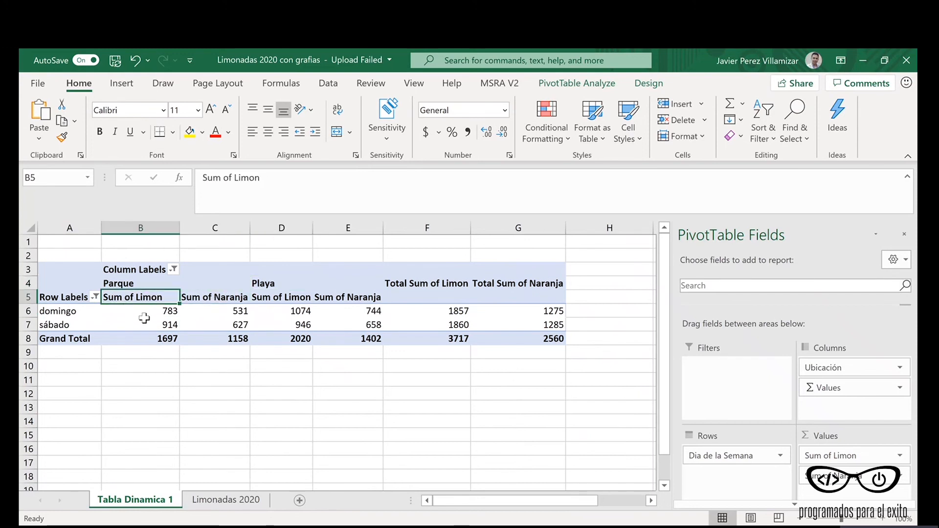
left_click(185, 296)
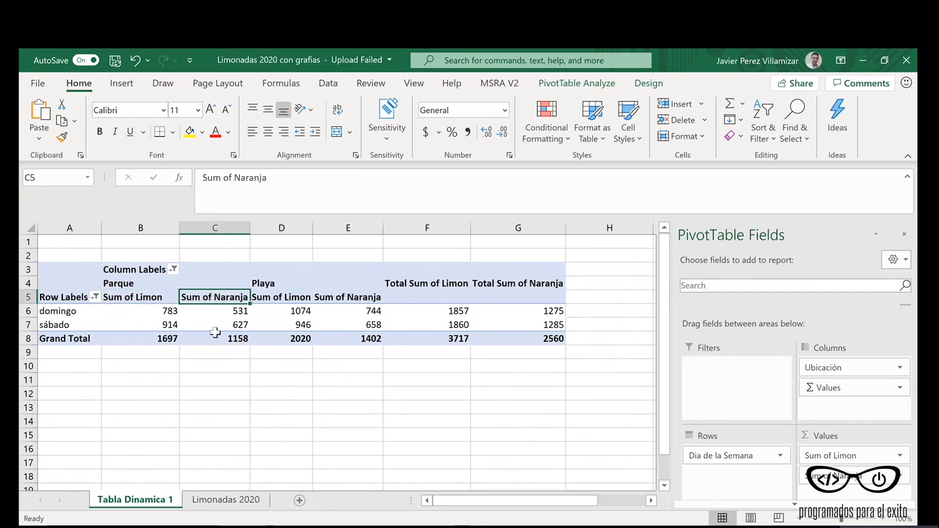
mouse_move(217, 334)
left_click(119, 283)
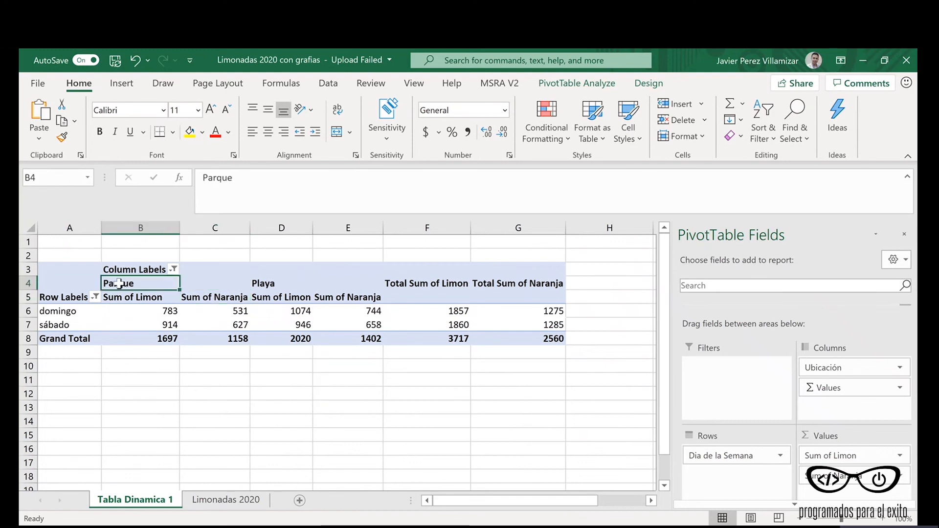
left_click(286, 301)
left_click(289, 323)
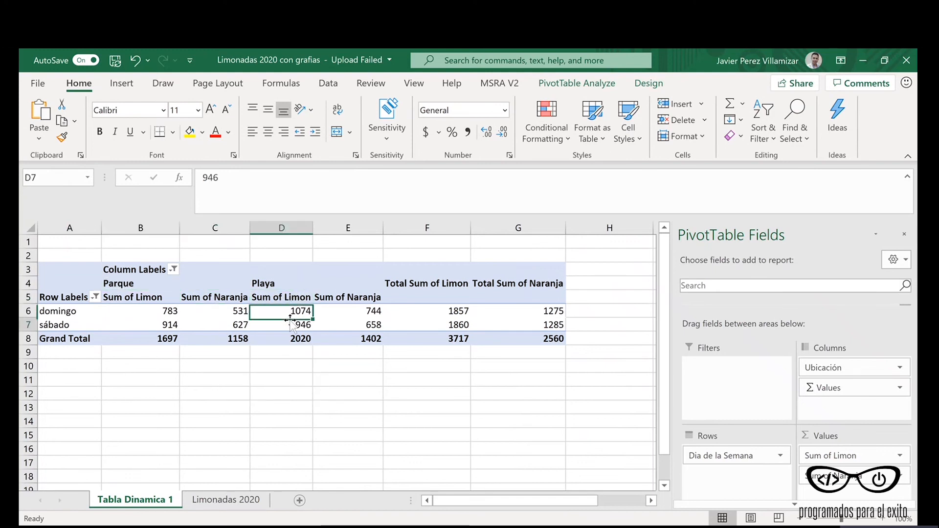
left_click(329, 299)
left_click(330, 323)
left_click(279, 284)
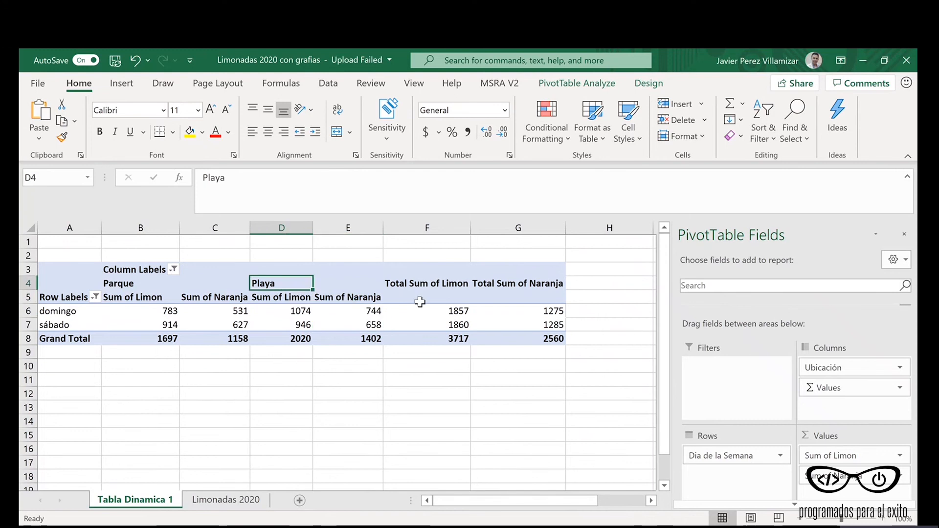
left_click_drag(419, 299, 492, 325)
left_click(435, 386)
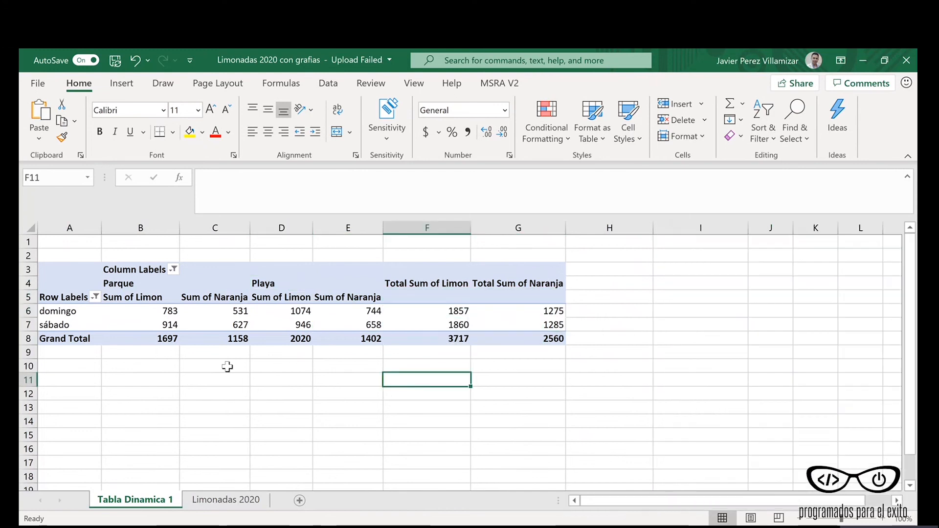
Step: Insert a Clustered Column PivotChart based on the PivotTable on the Tabla Dinamica 1 sheet
mouse_move(109, 310)
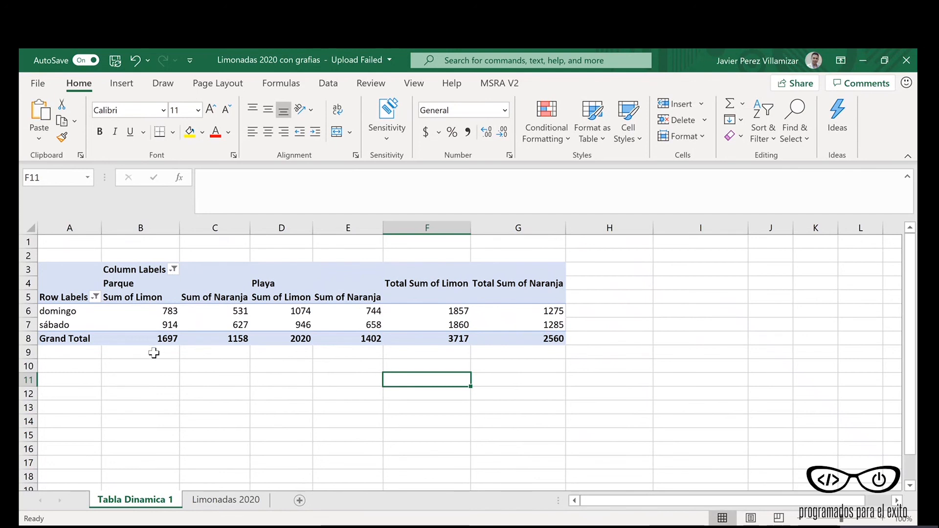
left_click(170, 325)
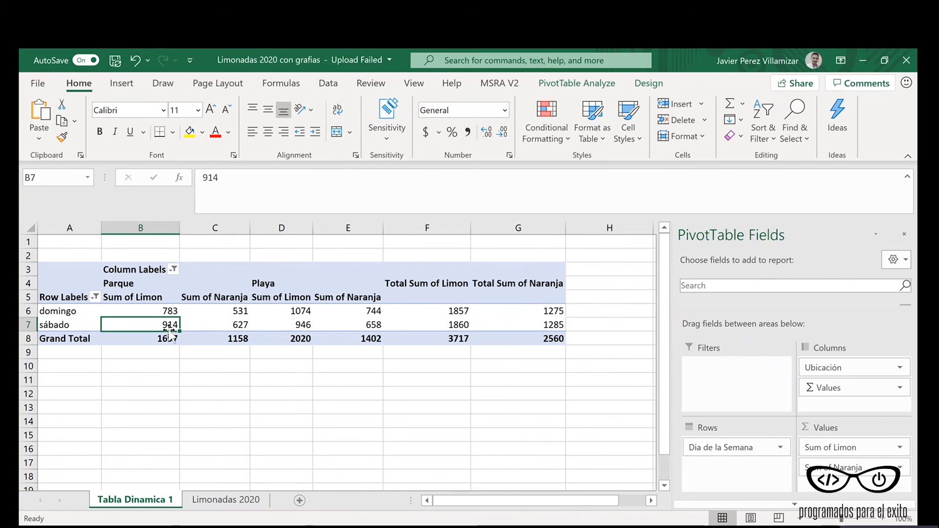
mouse_move(186, 316)
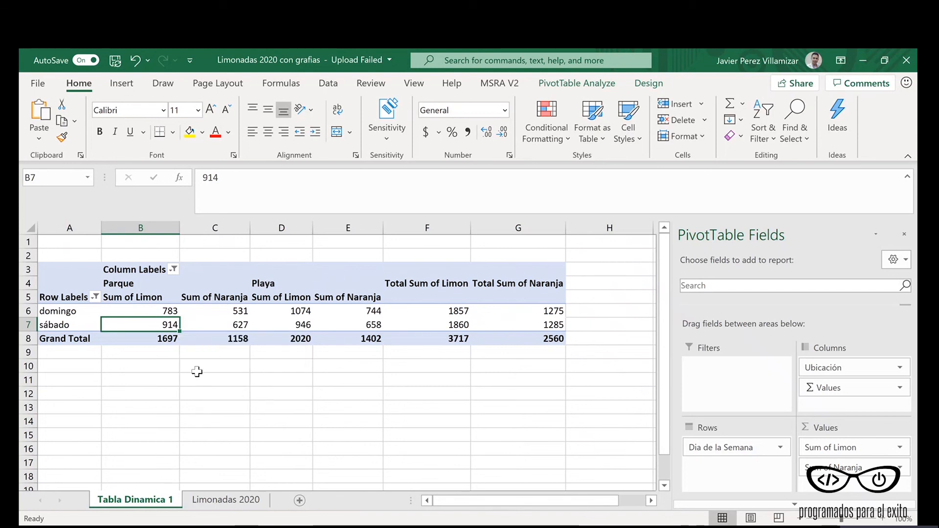
left_click(137, 90)
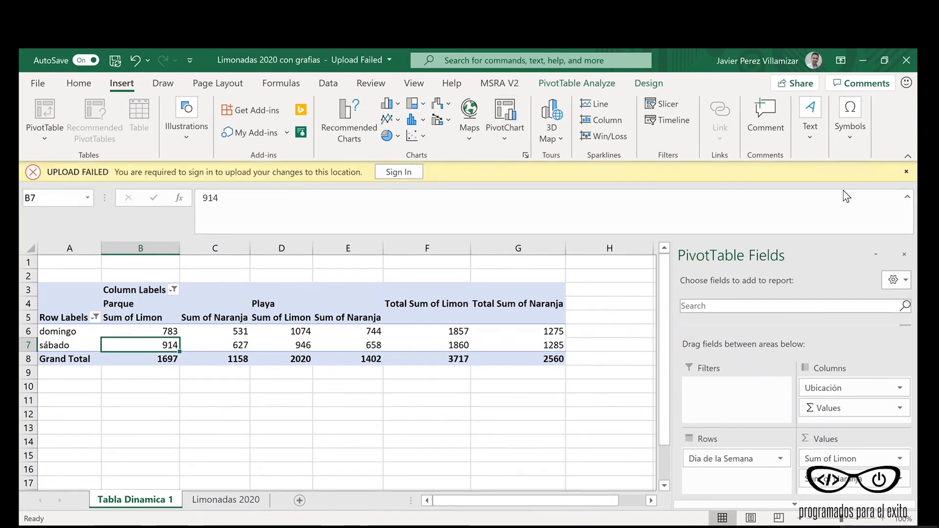
left_click(907, 173)
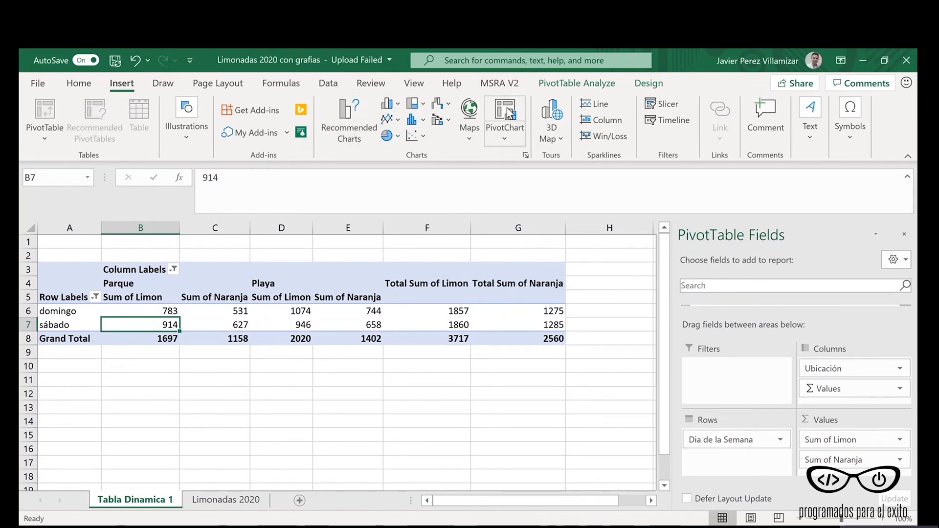
left_click(504, 136)
left_click(509, 163)
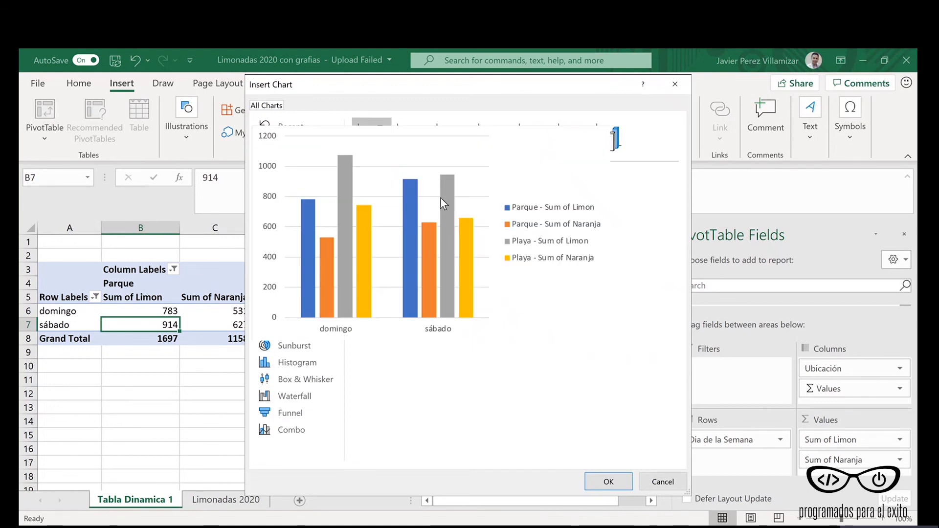
mouse_move(488, 254)
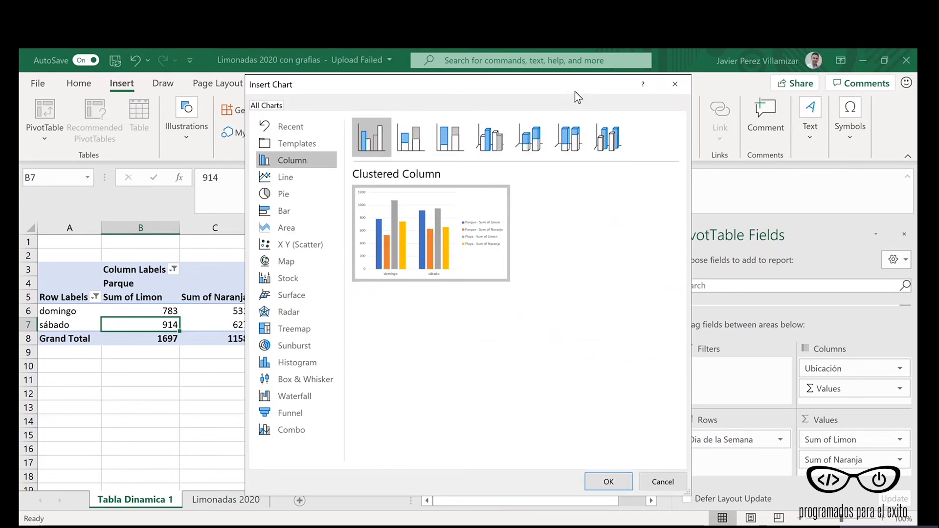
left_click_drag(572, 84, 423, 82)
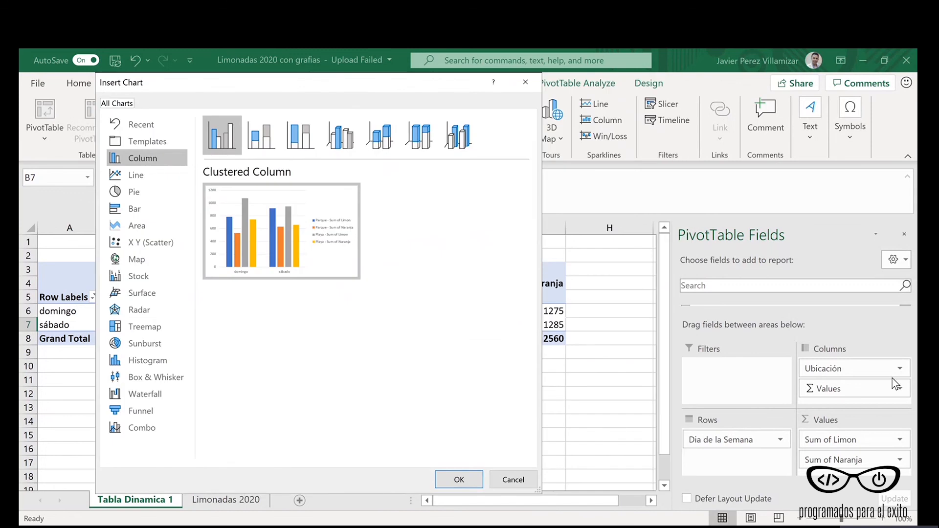
left_click(458, 480)
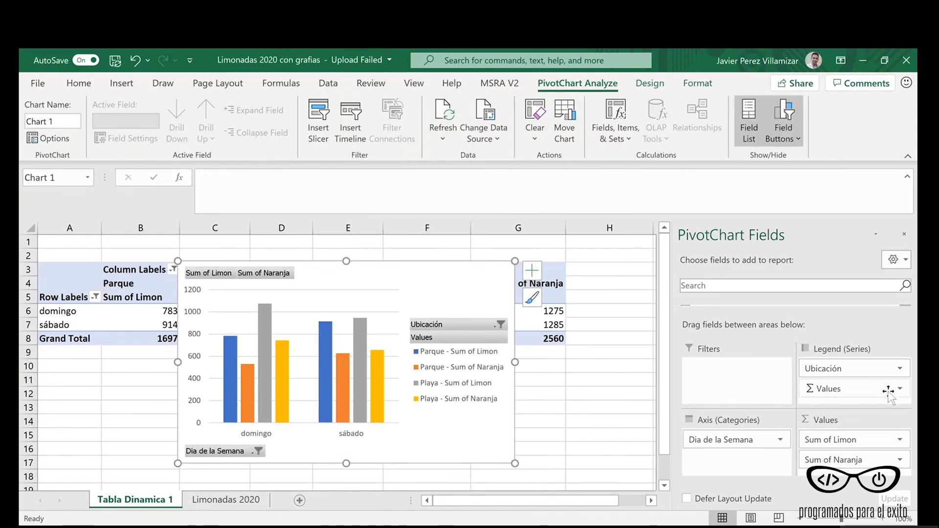
Step: Move Ubicación from the chart's legend series to its axis categories below Dia de la Semana, and reposition the chart clear of the PivotTable
left_click(820, 371)
left_click_drag(819, 371, 727, 456)
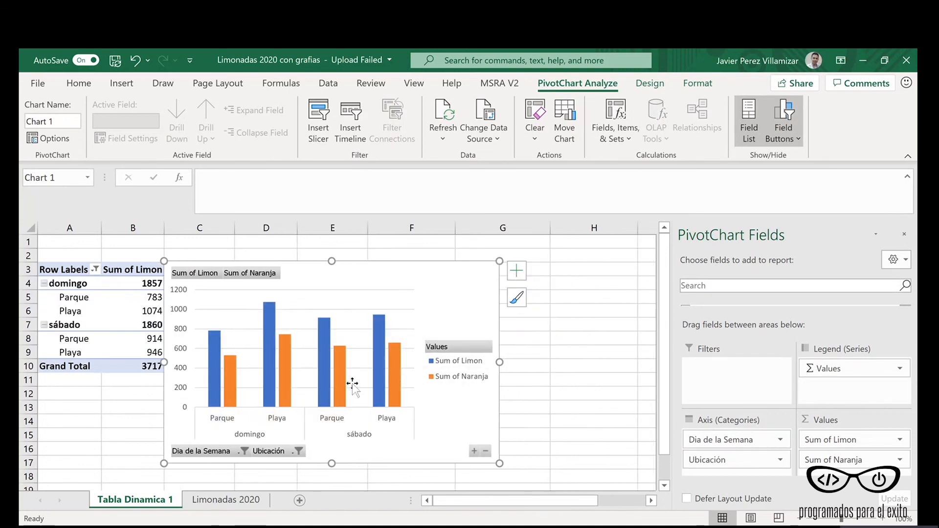
left_click_drag(366, 273, 416, 266)
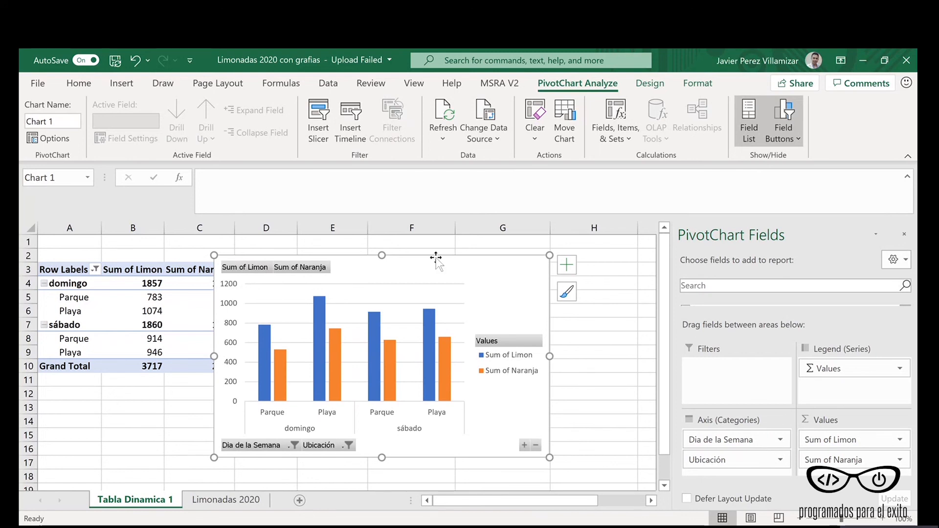
left_click_drag(437, 264, 492, 269)
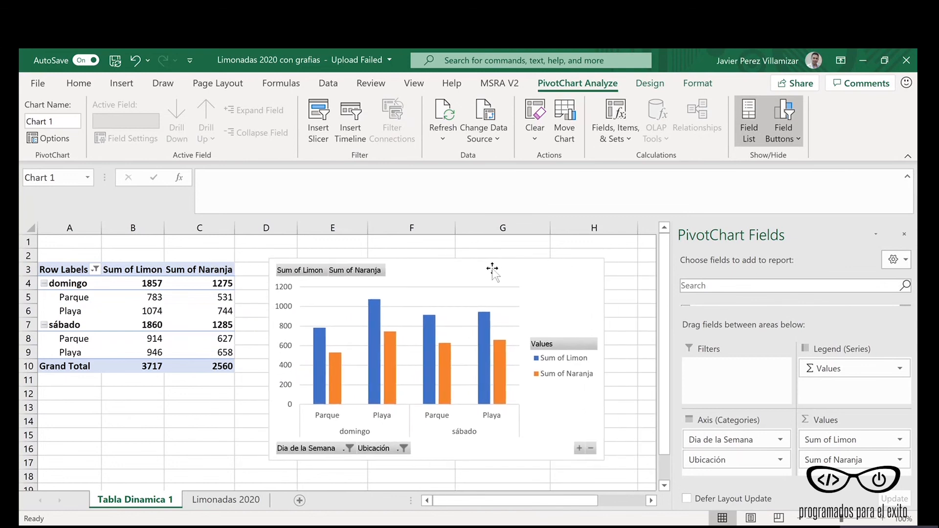